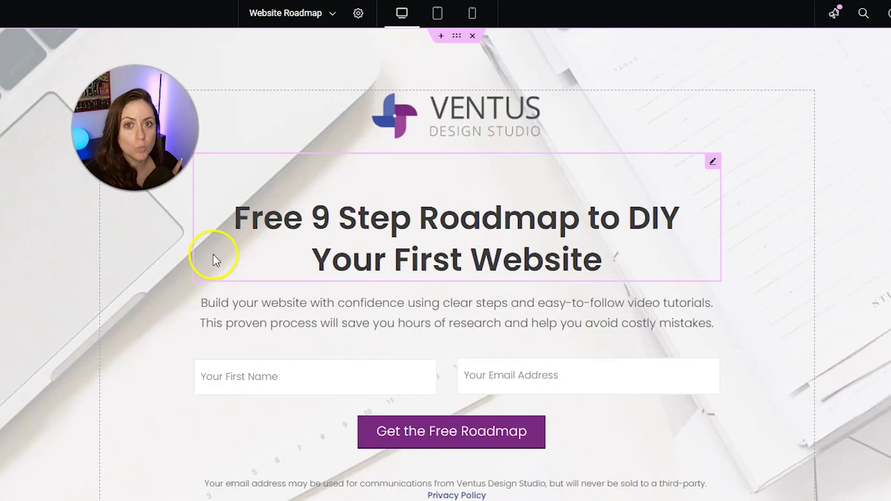
- Select the main heading and show its Style settings in the Edit Heading panel
{"action": "left_click", "coordinate": [713, 166]}
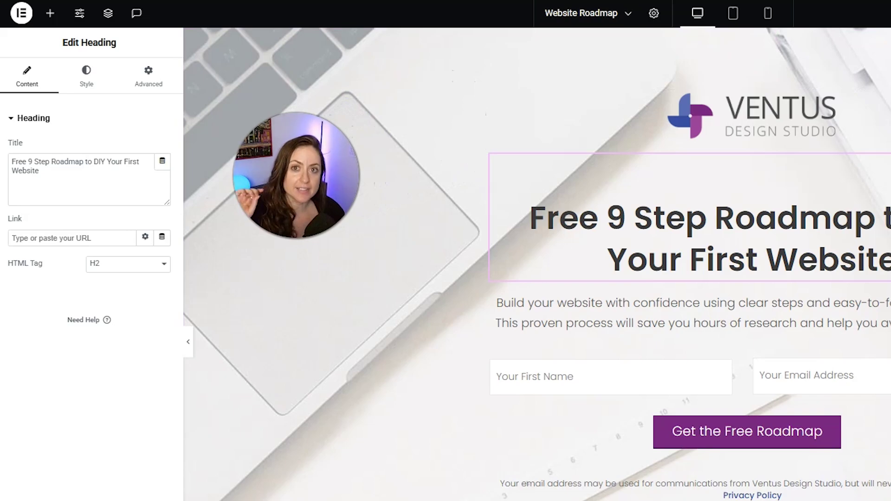
{"action": "left_click", "coordinate": [85, 89]}
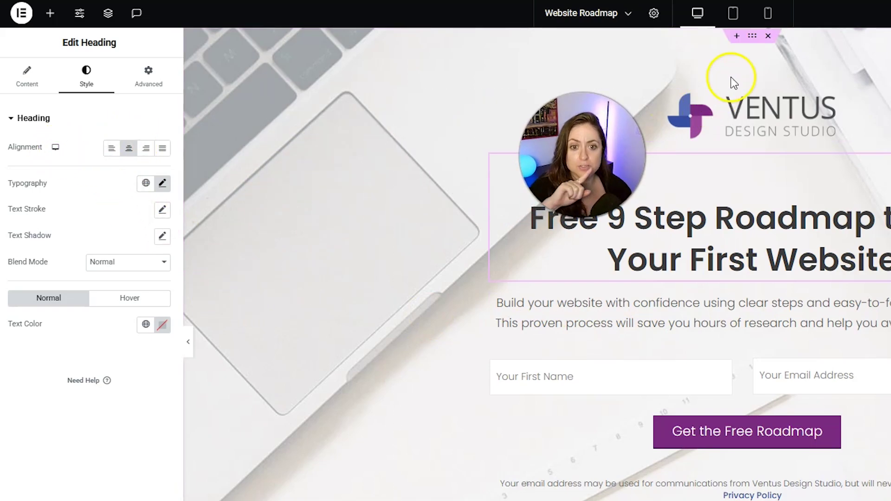
- In mobile view set the heading's Alignment to Left, then confirm tablet and desktop stay centred
{"action": "left_click", "coordinate": [767, 19]}
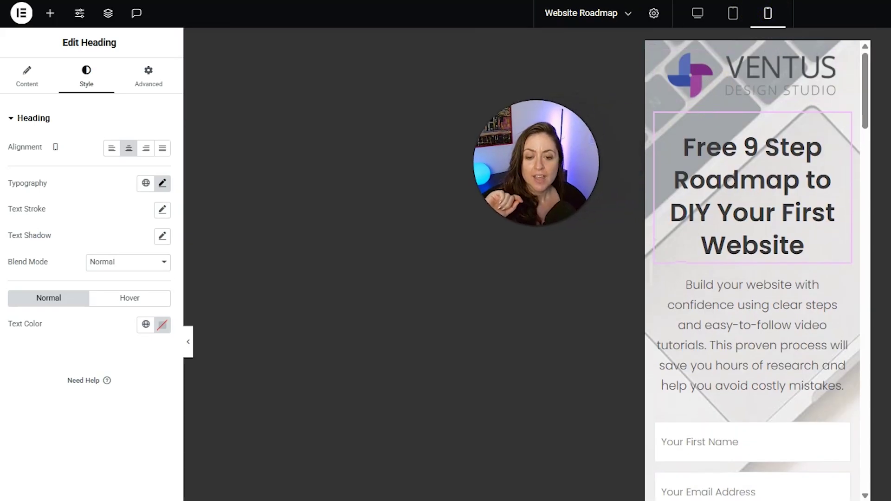
{"action": "left_click", "coordinate": [846, 119]}
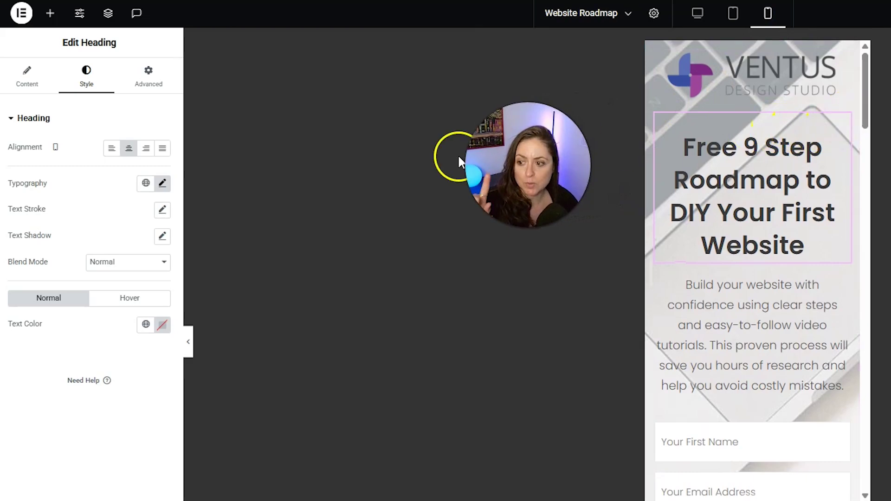
{"action": "left_click", "coordinate": [112, 156]}
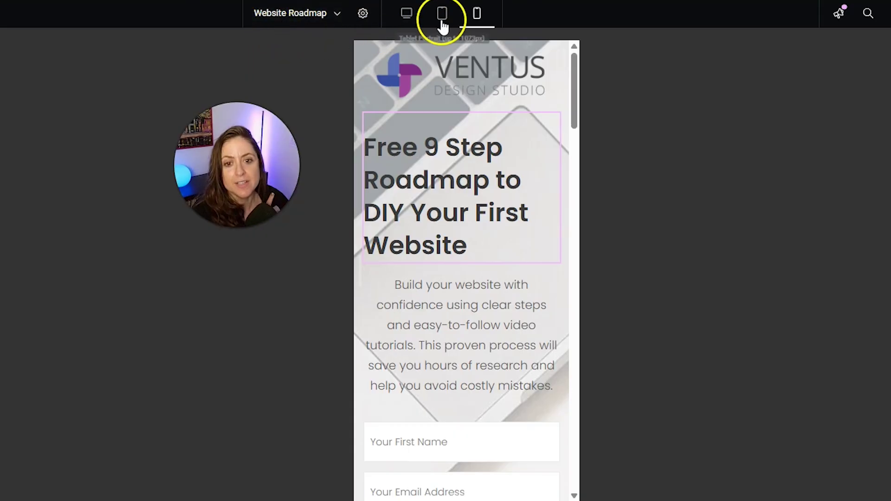
{"action": "left_click", "coordinate": [734, 15]}
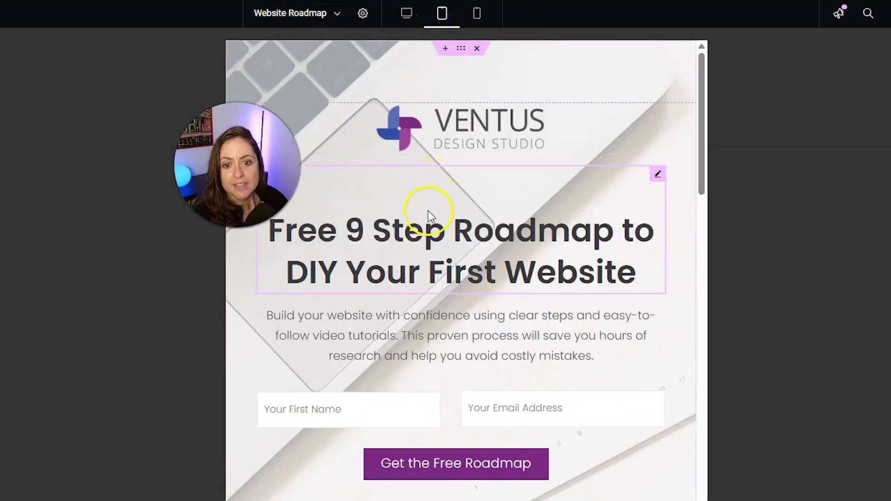
{"action": "left_click", "coordinate": [408, 18]}
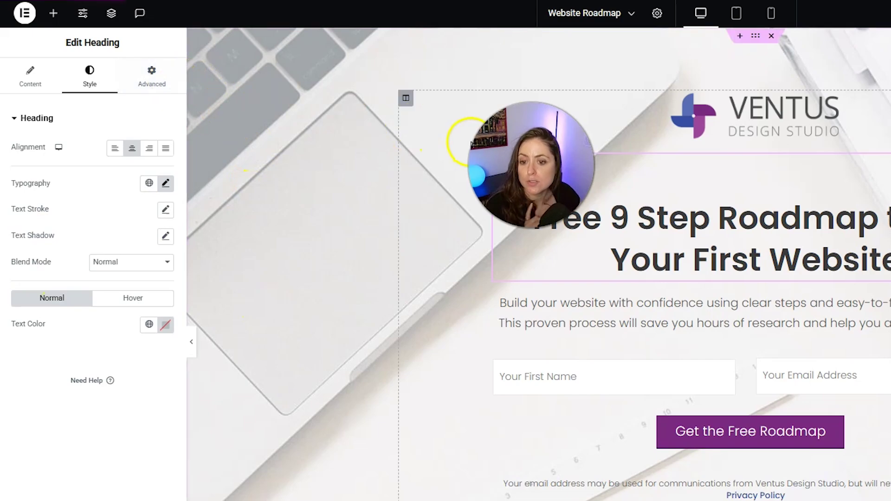
- Under Advanced > Responsive, set the heading's Hide On Desktop to Hide
{"action": "left_click", "coordinate": [173, 88]}
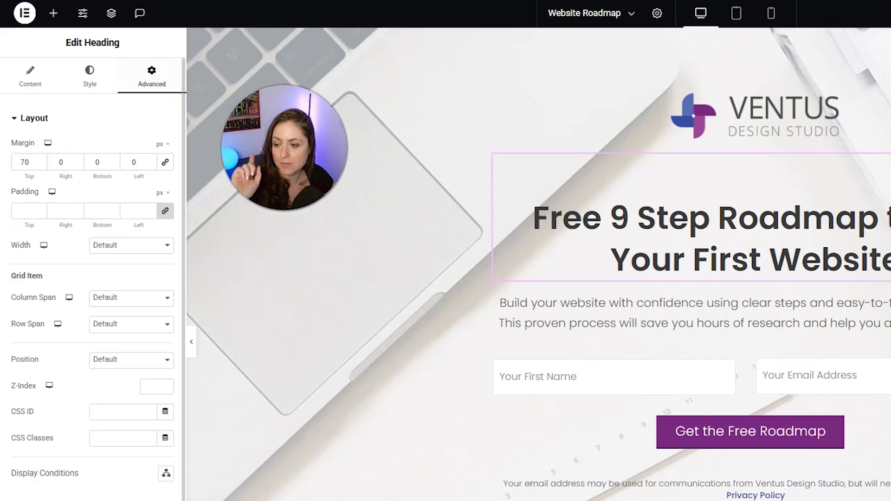
{"action": "scroll", "coordinate": [142, 269], "scroll_direction": "down", "scroll_amount": 2}
{"action": "scroll", "coordinate": [141, 267], "scroll_direction": "down", "scroll_amount": 3}
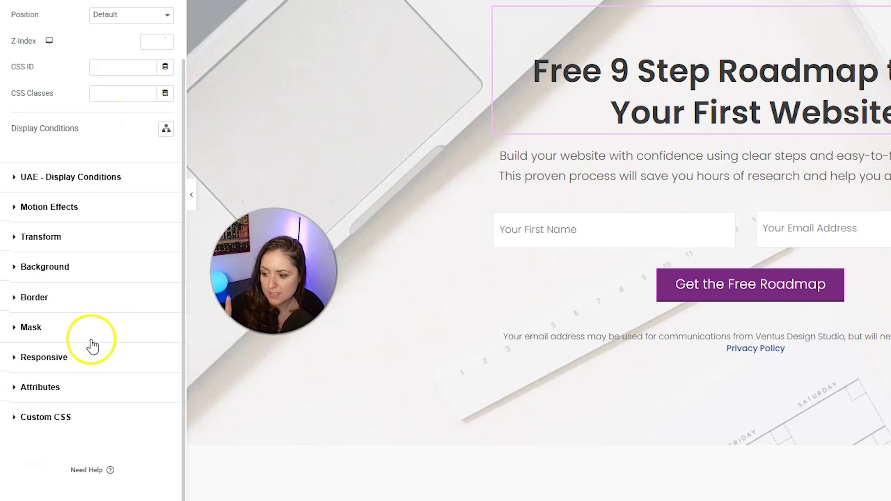
{"action": "left_click", "coordinate": [70, 360]}
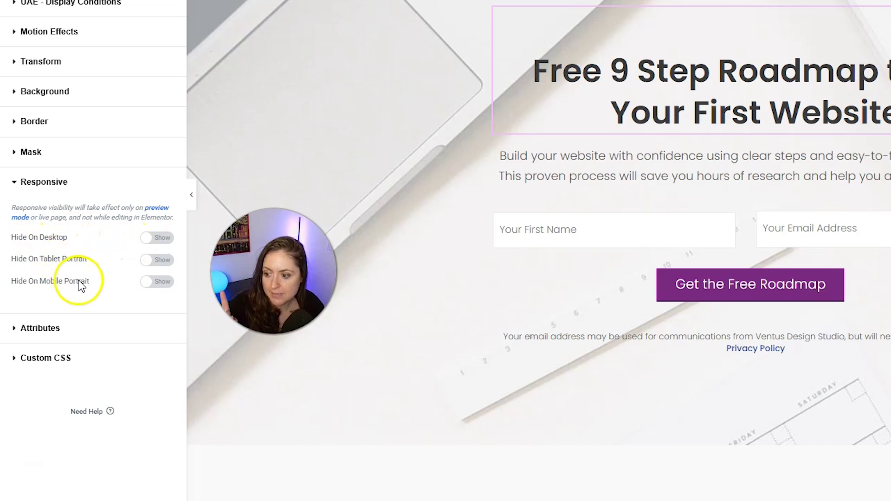
{"action": "left_click", "coordinate": [154, 238]}
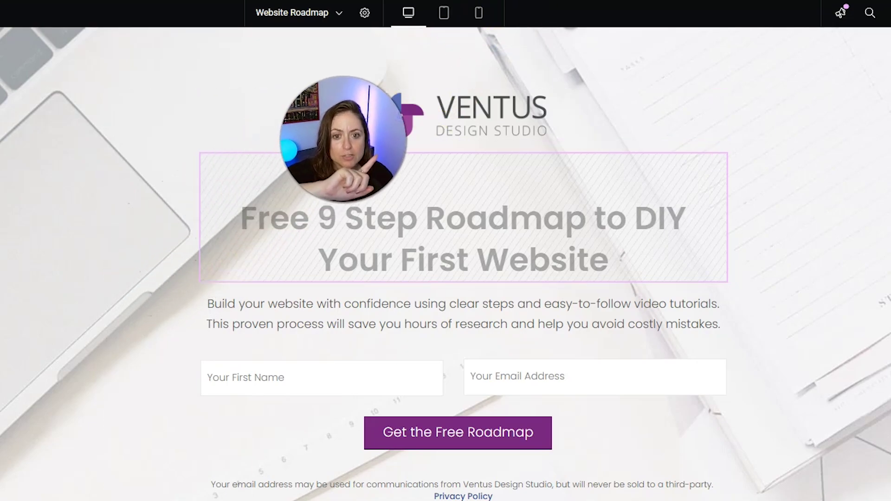
- Preview the page at tablet and then mobile width
{"action": "left_click", "coordinate": [444, 14]}
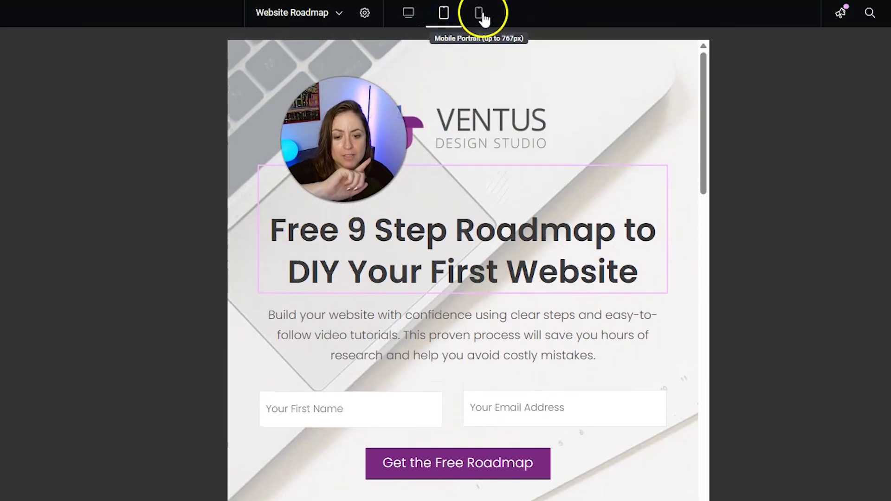
{"action": "left_click", "coordinate": [479, 23]}
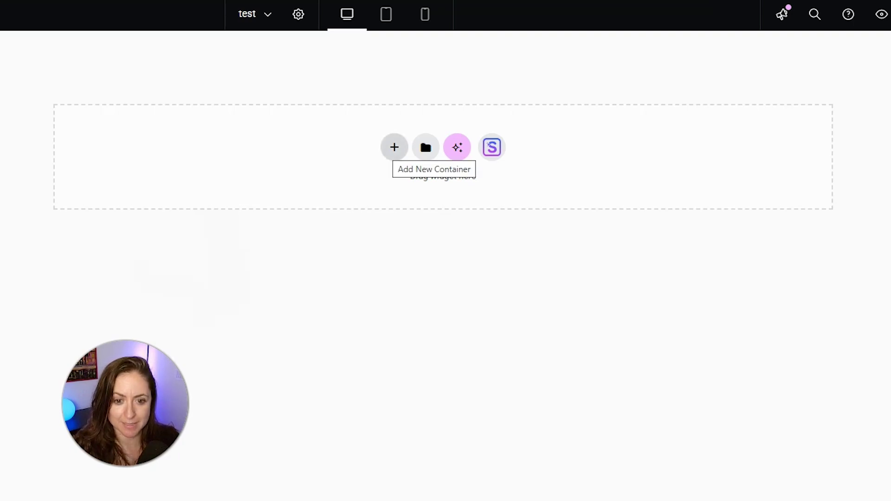
- Insert a Flexbox container with the four-column structure on the empty test page
{"action": "left_click", "coordinate": [394, 147]}
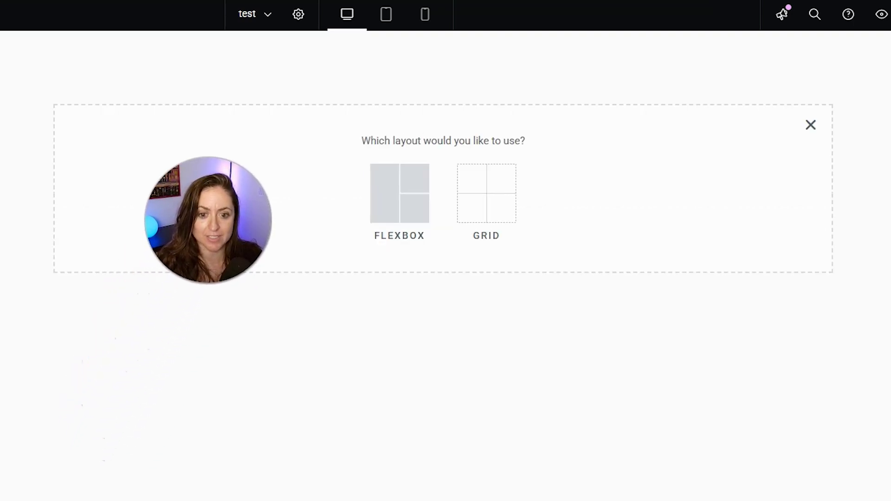
{"action": "left_click", "coordinate": [399, 193]}
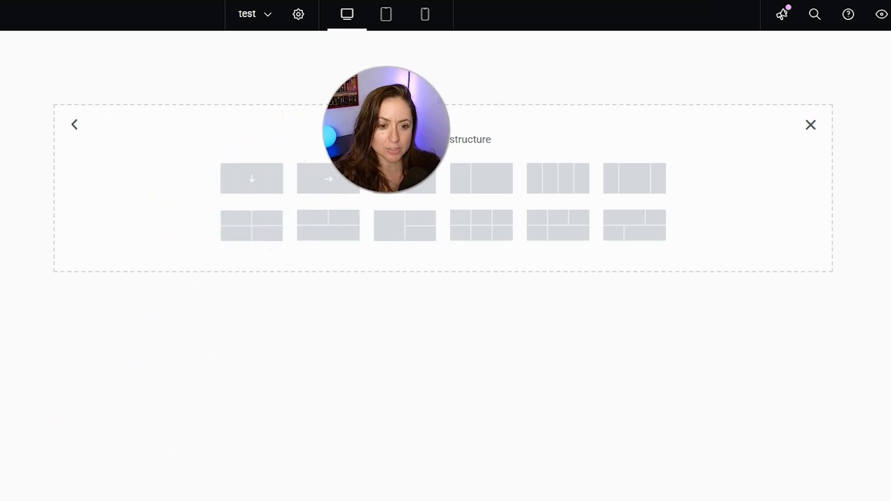
{"action": "left_click", "coordinate": [557, 190]}
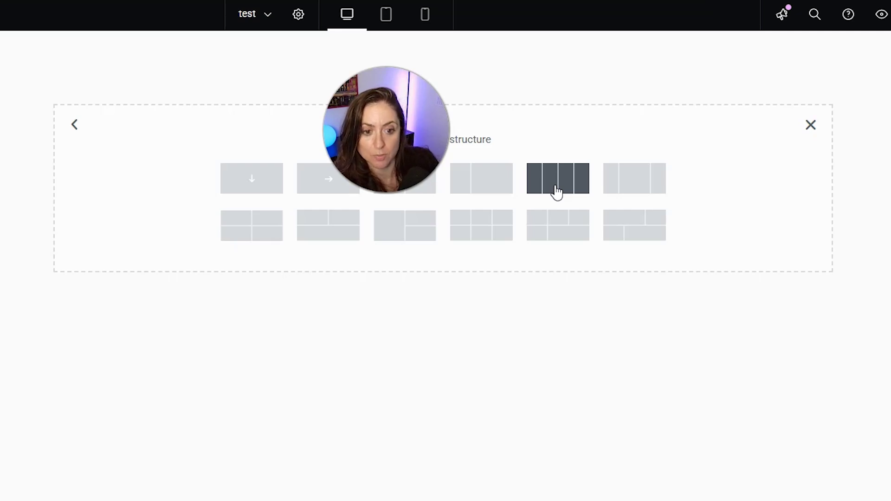
{"action": "left_click", "coordinate": [557, 189]}
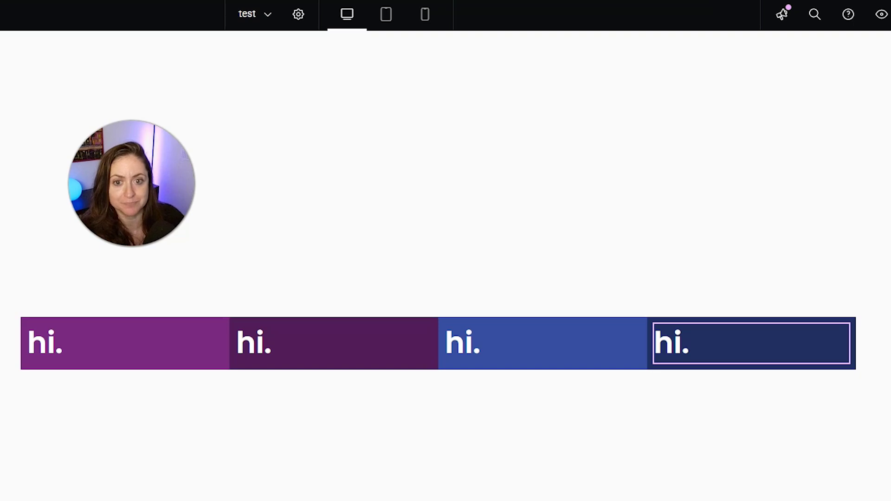
- Compare the four boxes at tablet, mobile, then tablet width again
{"action": "left_click", "coordinate": [385, 17]}
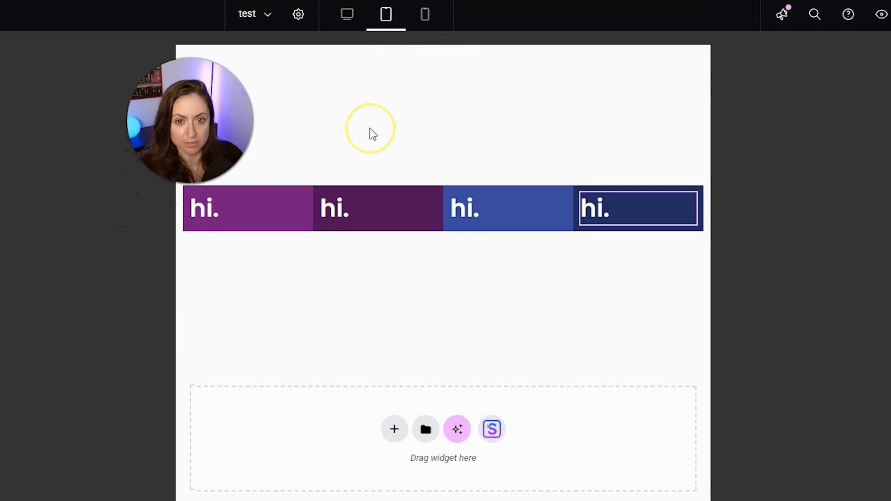
{"action": "left_click", "coordinate": [425, 16]}
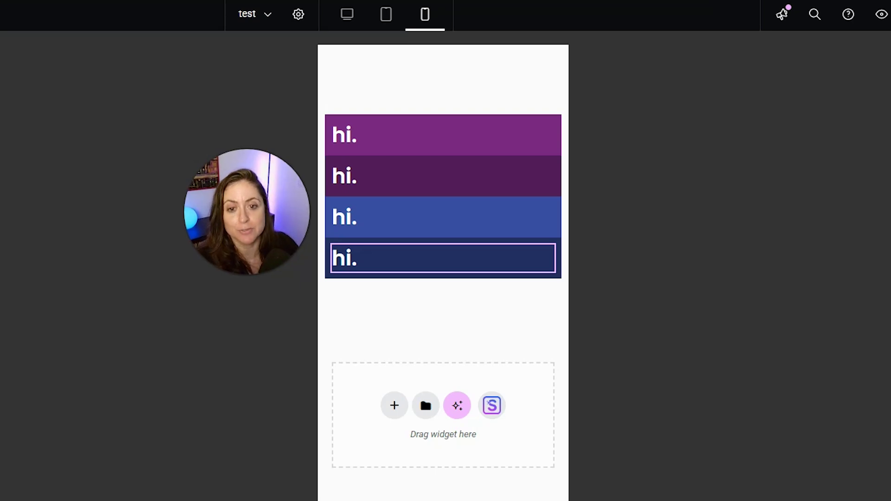
{"action": "left_click", "coordinate": [389, 25]}
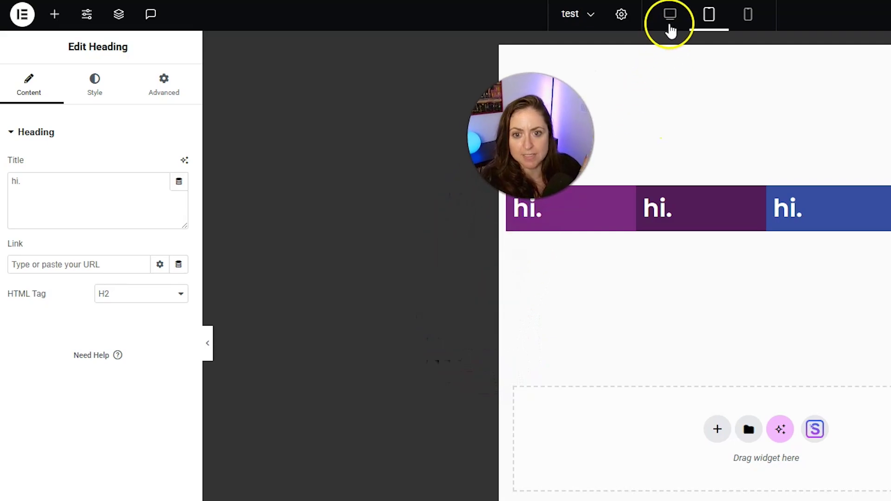
- At desktop width, show the first purple container's Layout settings and focus its 25% width
{"action": "left_click", "coordinate": [670, 18]}
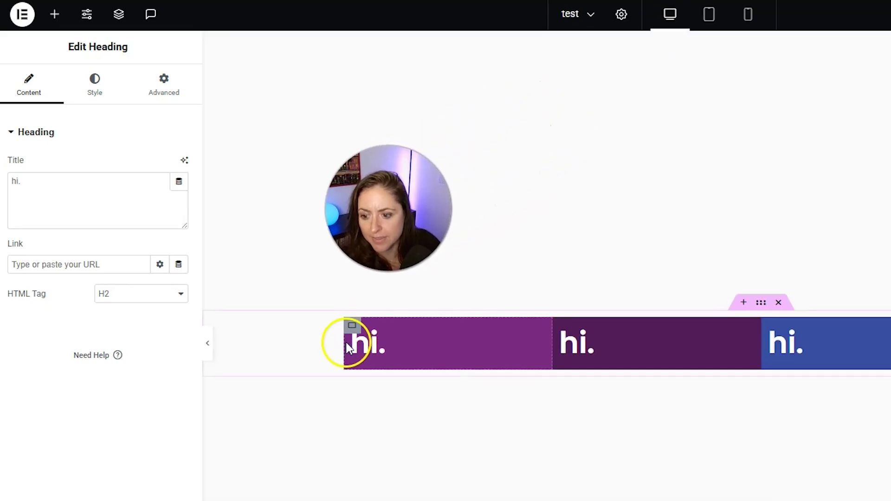
{"action": "left_click", "coordinate": [350, 327]}
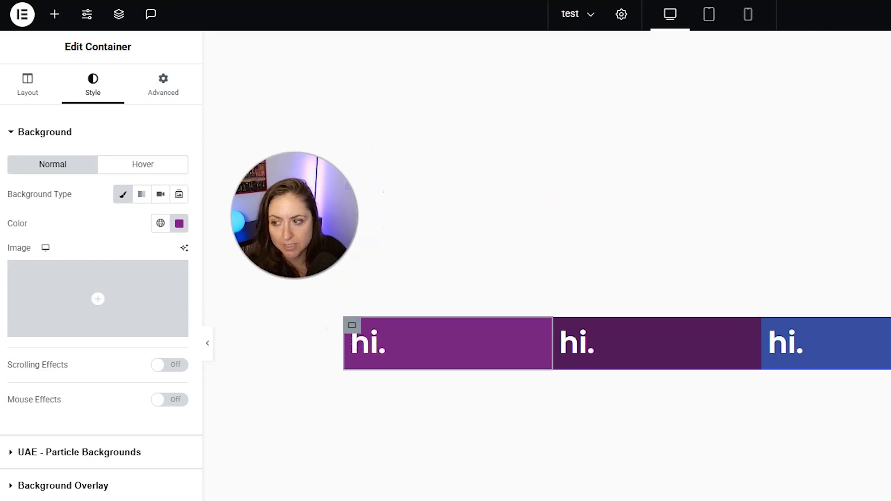
{"action": "left_click", "coordinate": [38, 88]}
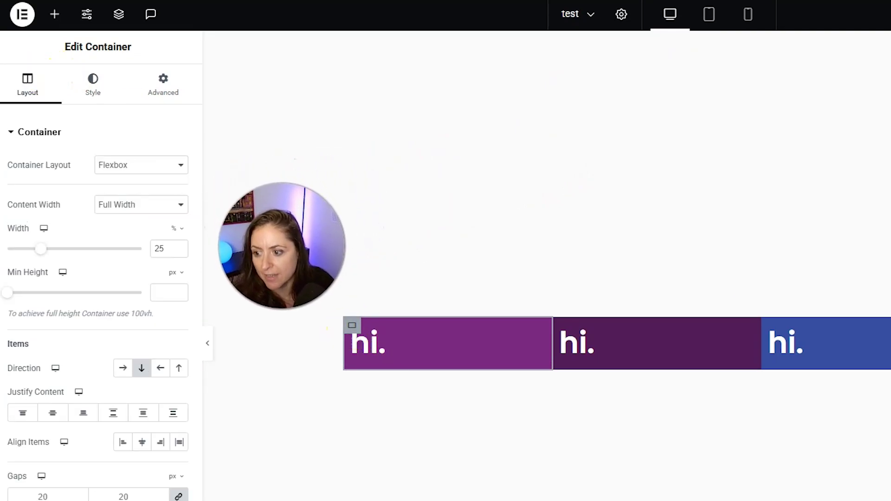
{"action": "left_click", "coordinate": [157, 249]}
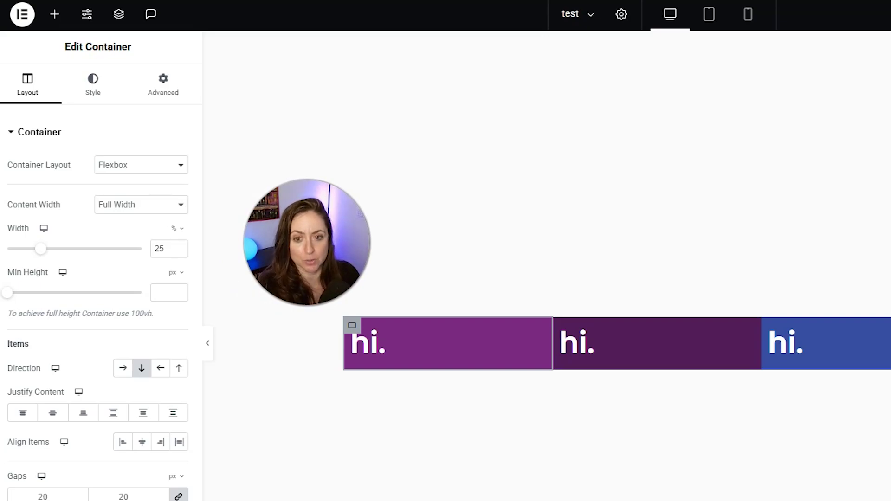
- In tablet view, set the selected container's and the second box's width to 50%
{"action": "left_click", "coordinate": [714, 28]}
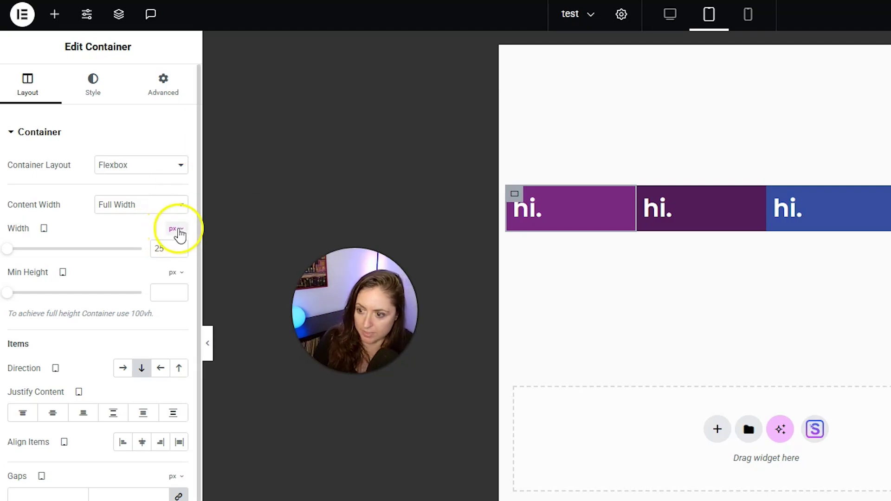
{"action": "left_click", "coordinate": [181, 249]}
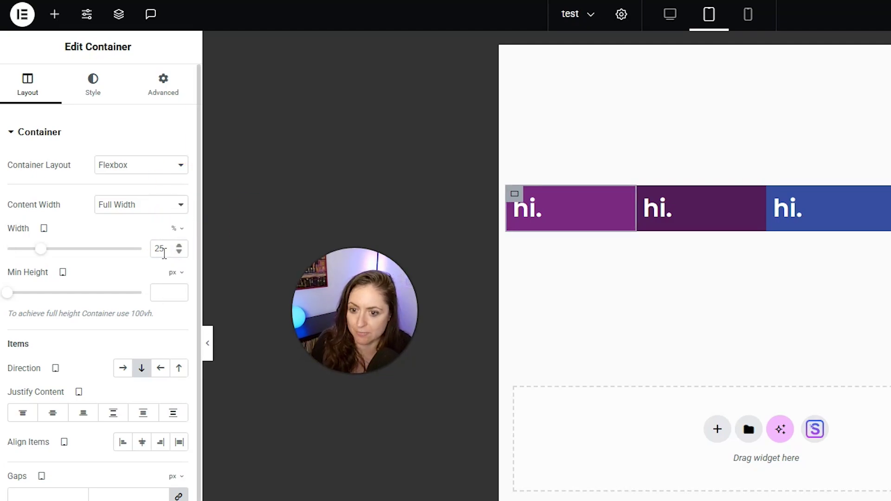
{"action": "left_click", "coordinate": [164, 251]}
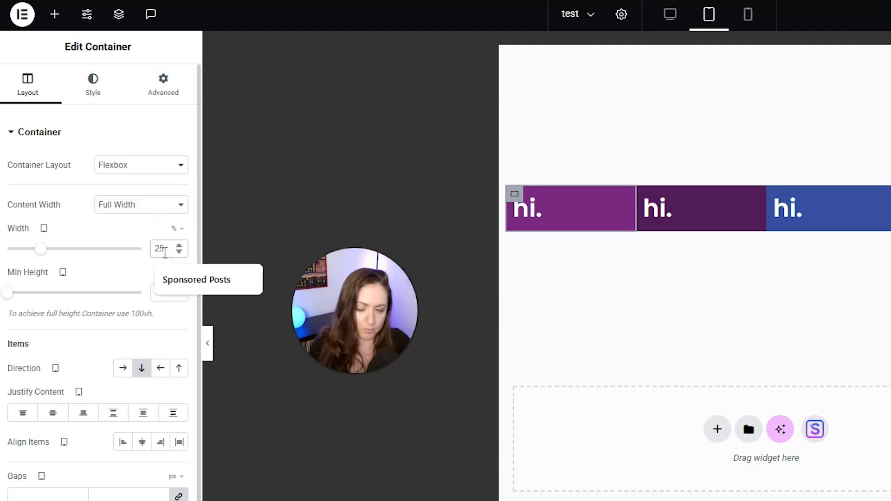
{"action": "key", "text": "BackSpace"}
{"action": "key", "text": "BackSpace"}
{"action": "type", "text": "50"}
{"action": "left_click", "coordinate": [720, 200]}
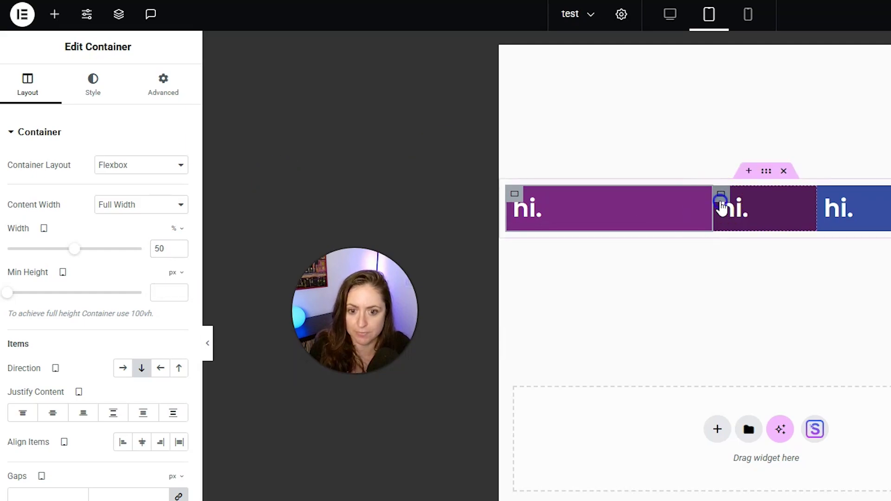
{"action": "left_click", "coordinate": [43, 83]}
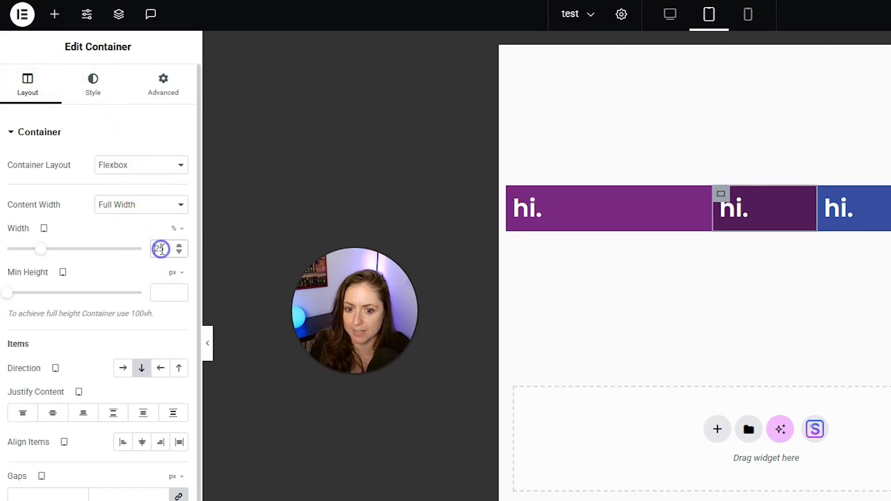
{"action": "double_click", "coordinate": [161, 250]}
{"action": "type", "text": "50"}
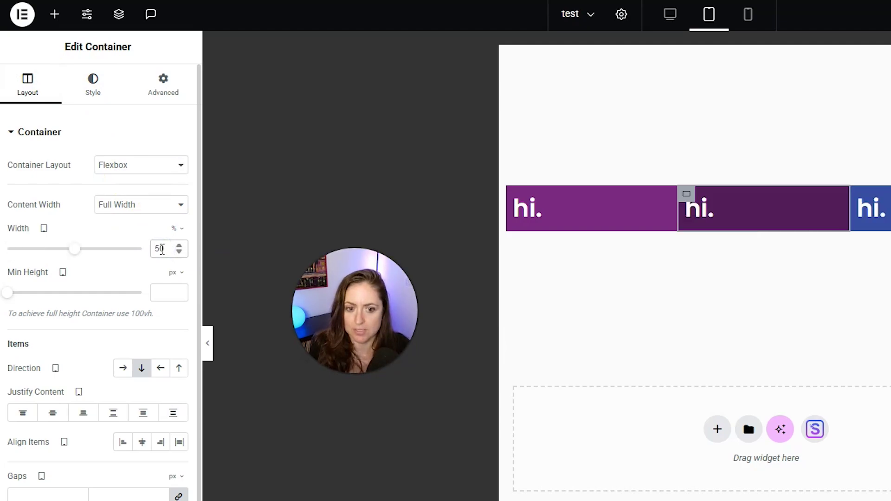
{"action": "left_click", "coordinate": [809, 231]}
- Set the third and fourth boxes' tablet width to 50%
{"action": "left_click", "coordinate": [860, 195]}
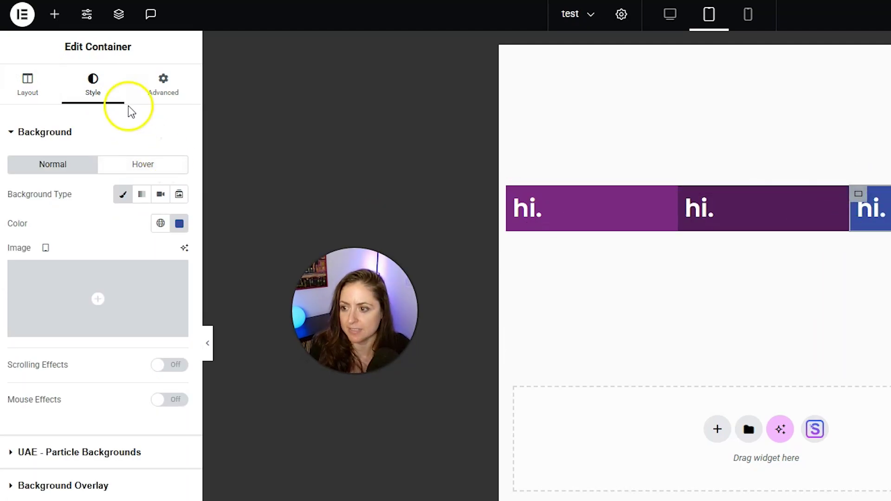
{"action": "left_click", "coordinate": [37, 85]}
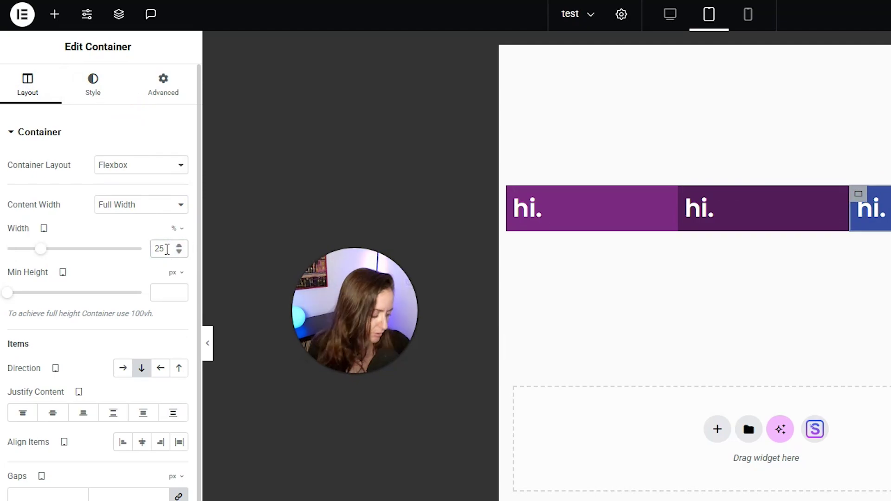
{"action": "double_click", "coordinate": [162, 249]}
{"action": "type", "text": "50"}
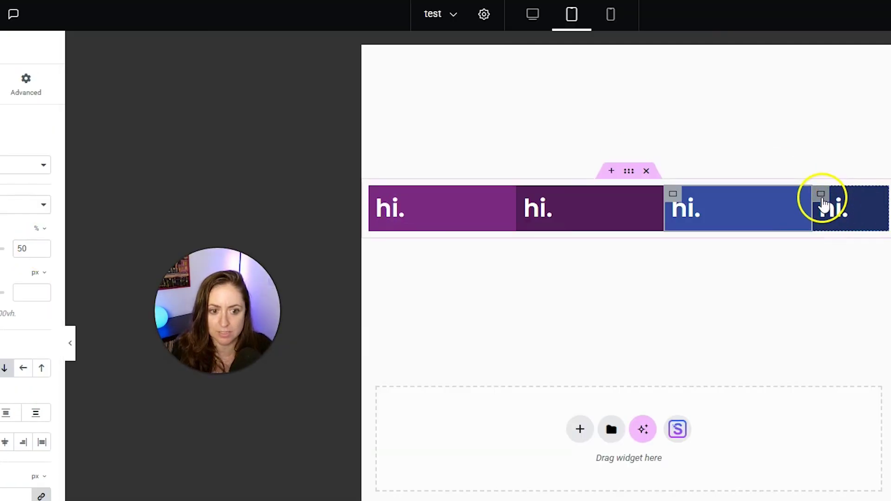
{"action": "left_click", "coordinate": [821, 194]}
{"action": "left_click", "coordinate": [30, 88]}
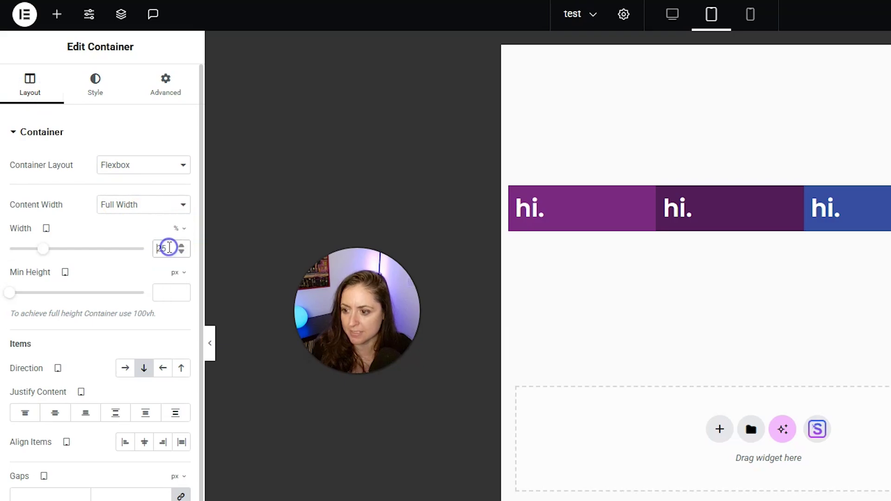
{"action": "double_click", "coordinate": [170, 248]}
{"action": "type", "text": "50"}
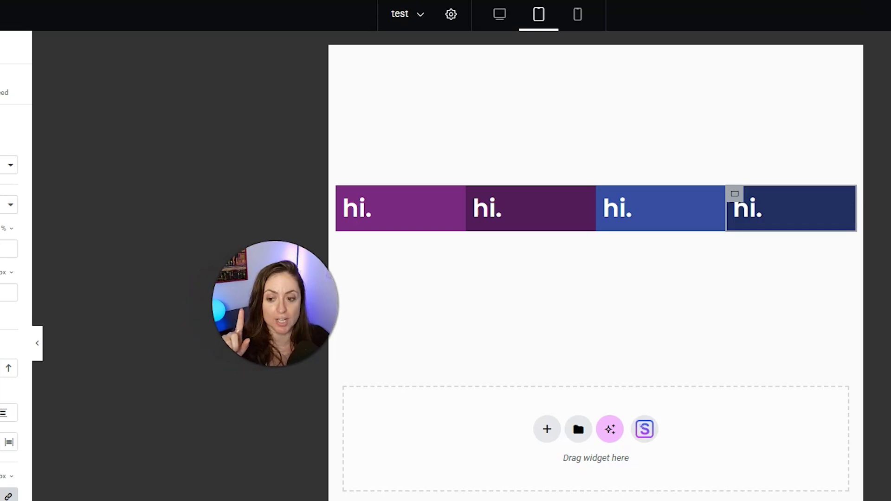
- Turn on Wrap in the parent container's Layout settings for the tablet view
{"action": "mouse_move", "coordinate": [569, 211]}
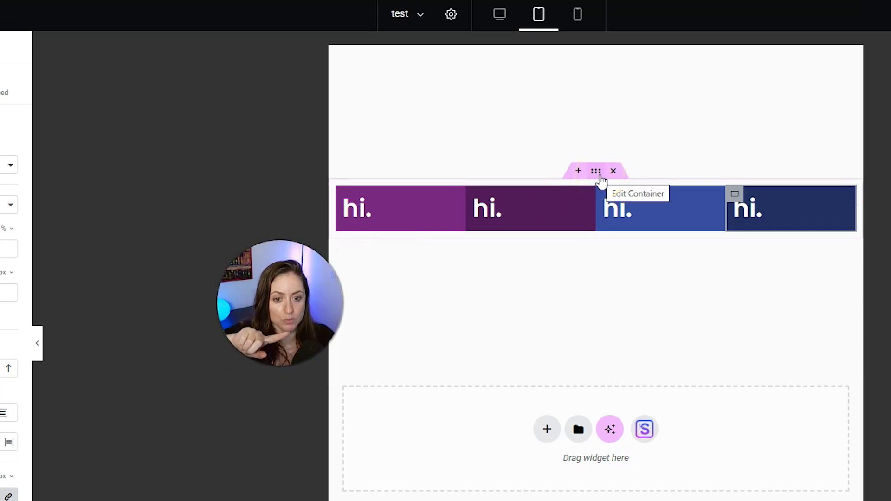
{"action": "left_click", "coordinate": [599, 174]}
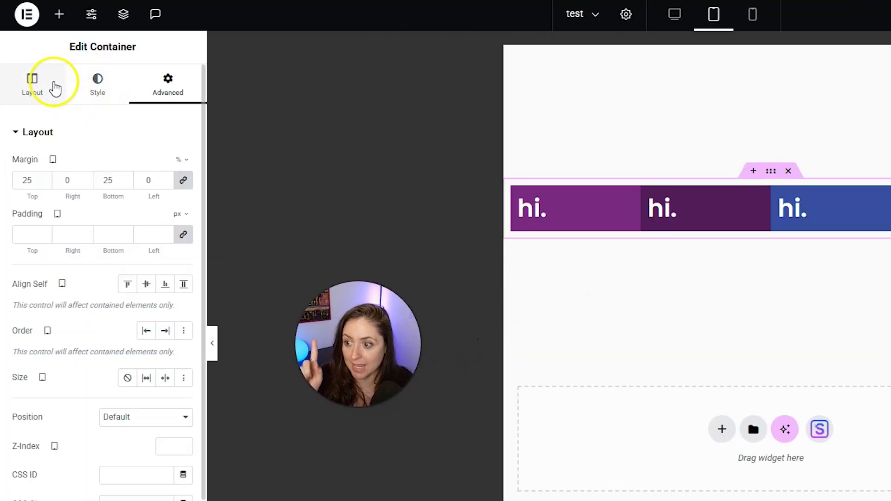
{"action": "left_click", "coordinate": [54, 86]}
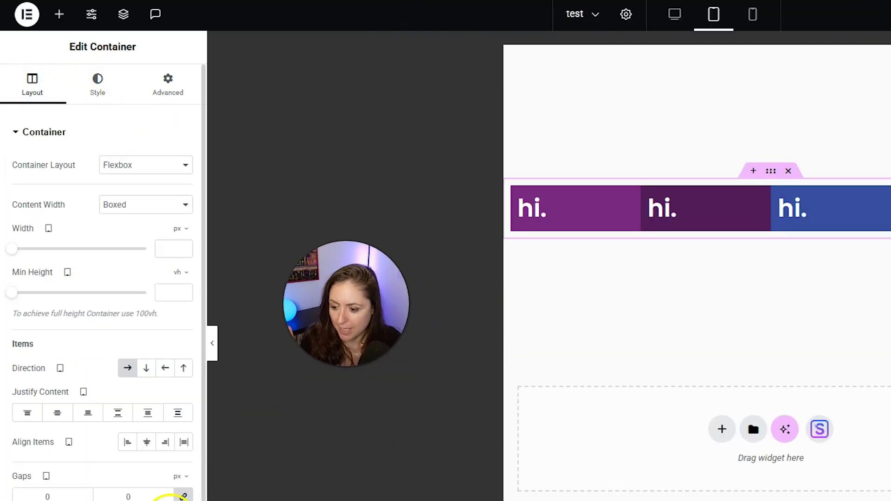
{"action": "scroll", "coordinate": [124, 494], "scroll_direction": "down", "scroll_amount": 2}
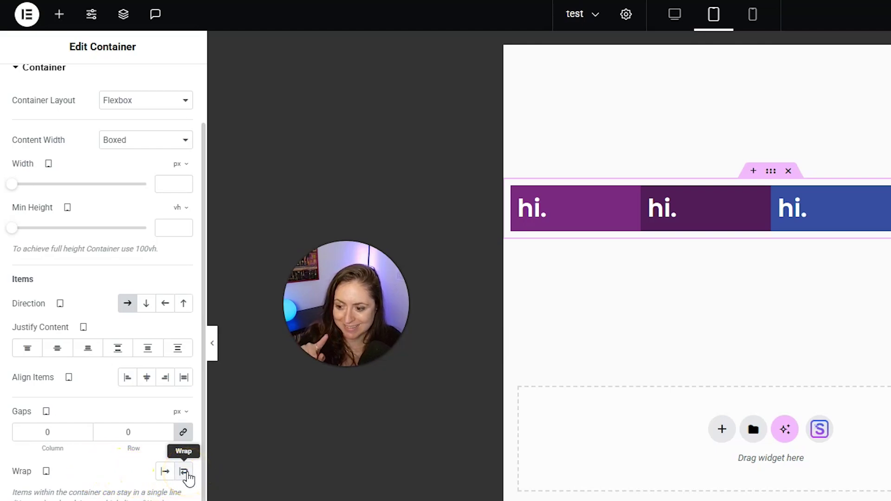
{"action": "left_click", "coordinate": [184, 472]}
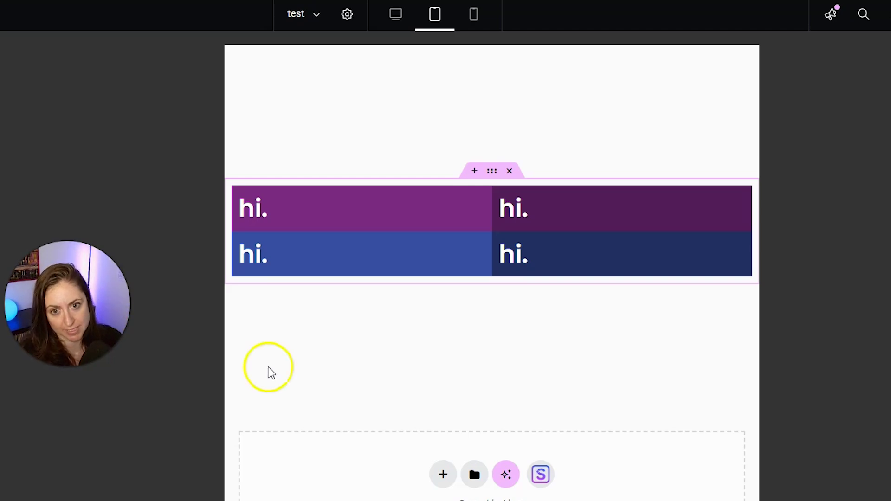
- In mobile view, set the parent container's Direction to Column - reversed
{"action": "left_click", "coordinate": [395, 15]}
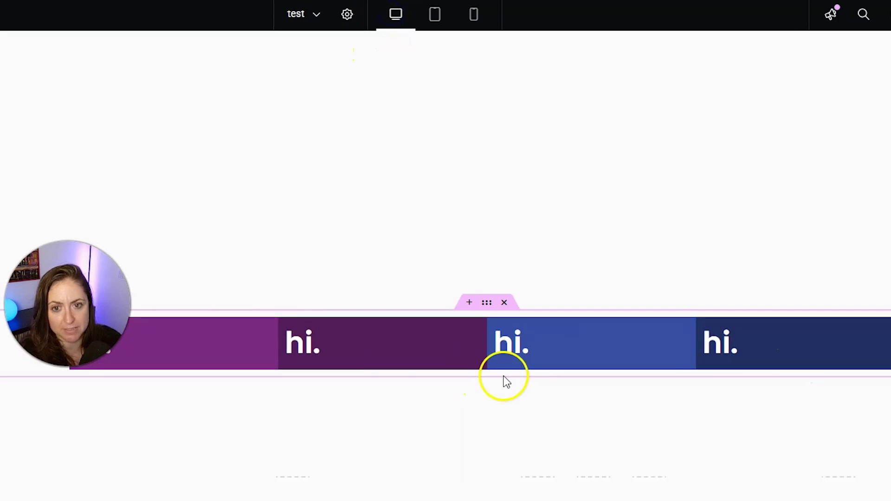
{"action": "left_click", "coordinate": [470, 28]}
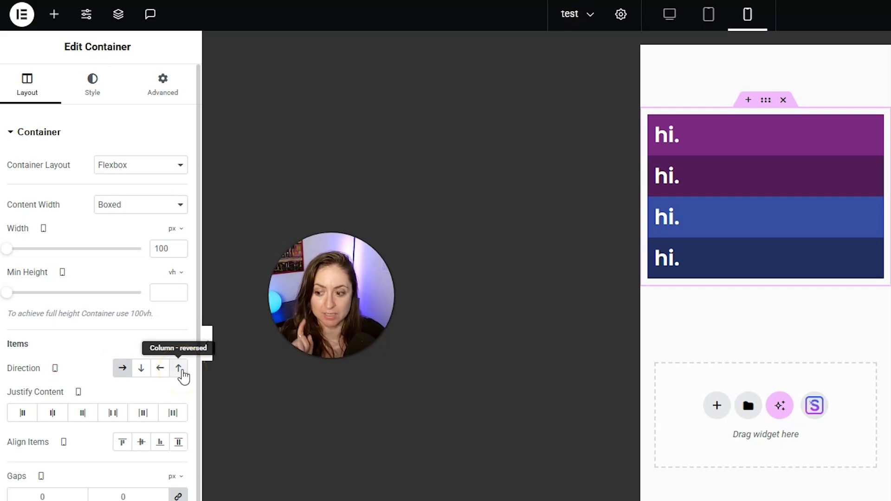
{"action": "left_click", "coordinate": [181, 370]}
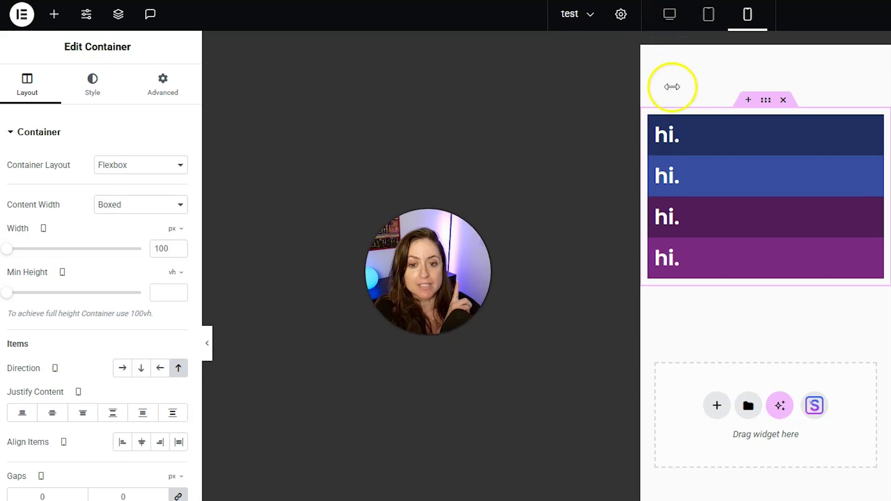
- Compare the layout at desktop, mobile and tablet widths, ending on desktop
{"action": "left_click", "coordinate": [670, 14]}
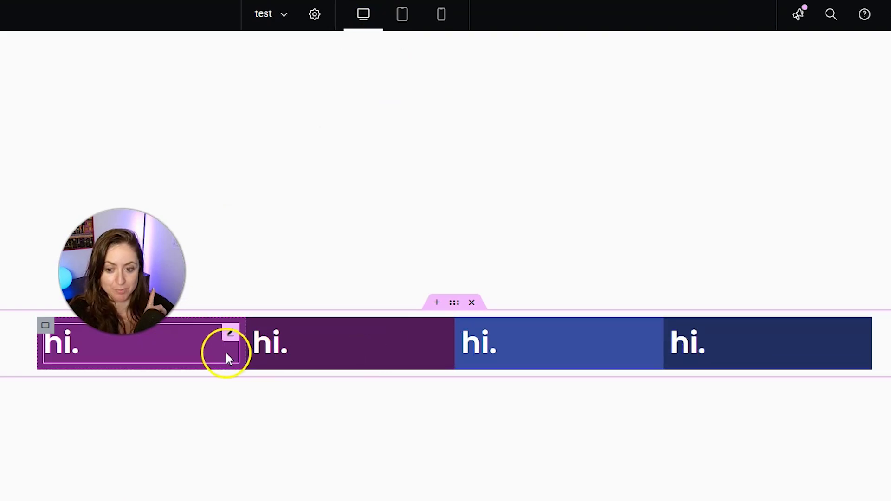
{"action": "left_click", "coordinate": [440, 15]}
{"action": "left_click", "coordinate": [390, 22]}
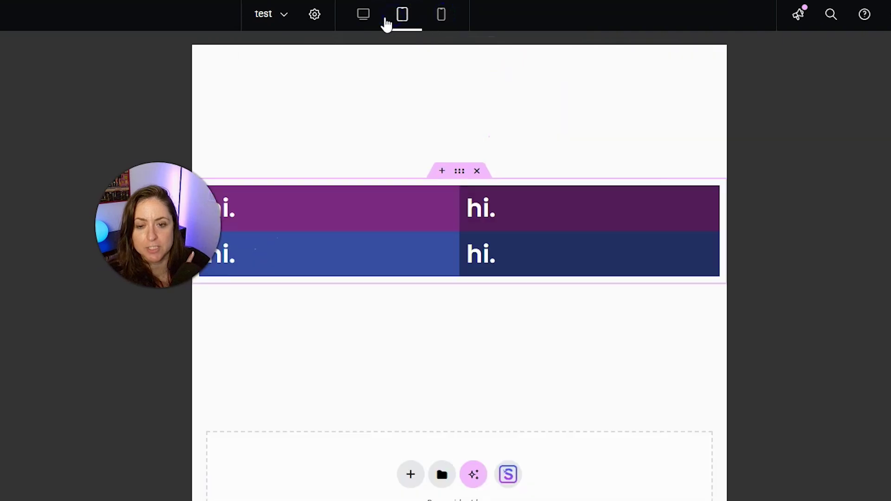
{"action": "left_click", "coordinate": [371, 22]}
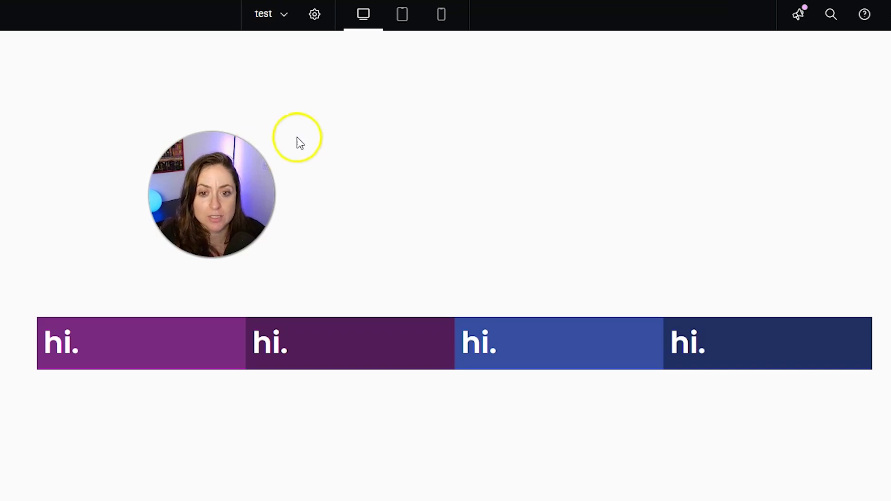
- In mobile view, reset the parent container's Direction to default to restore normal box order
{"action": "left_click", "coordinate": [444, 24]}
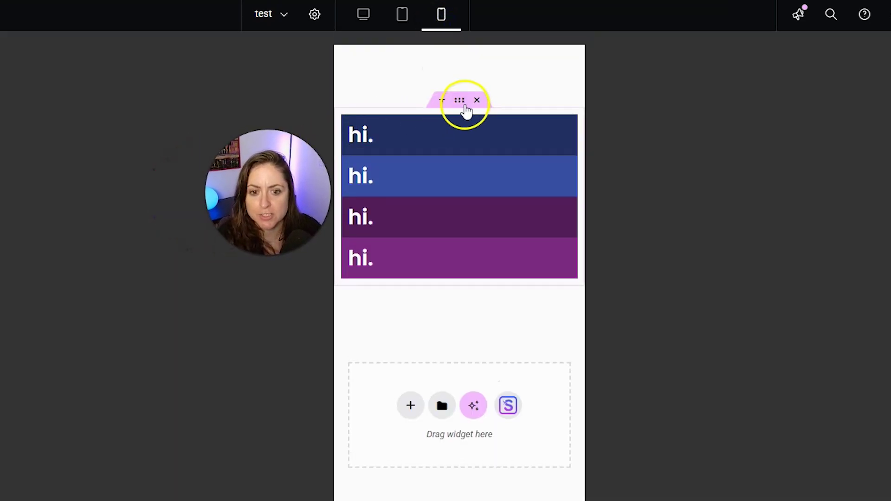
{"action": "left_click", "coordinate": [459, 100]}
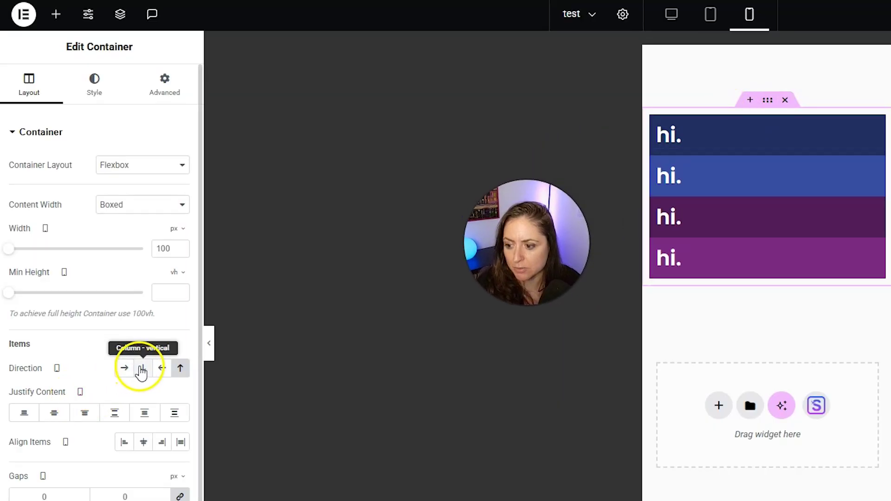
{"action": "left_click", "coordinate": [124, 368]}
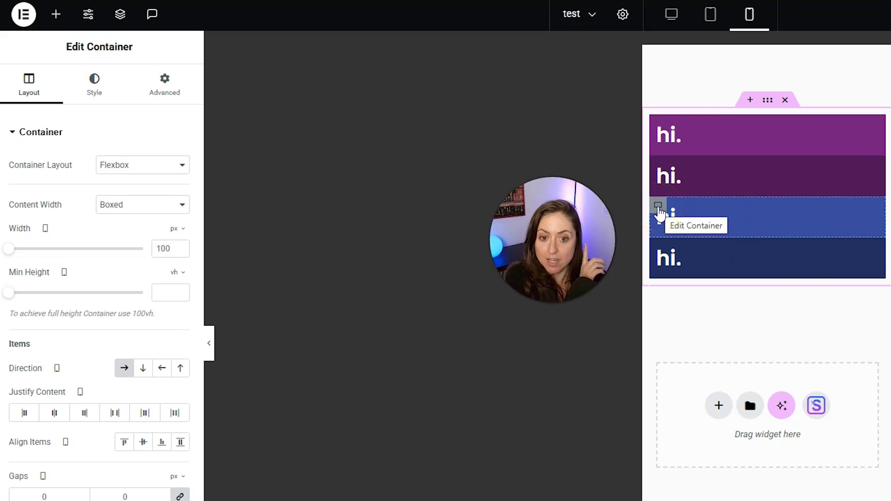
- Set the blue third box's mobile Order to Start, then confirm the desktop row is unchanged
{"action": "left_click", "coordinate": [659, 209]}
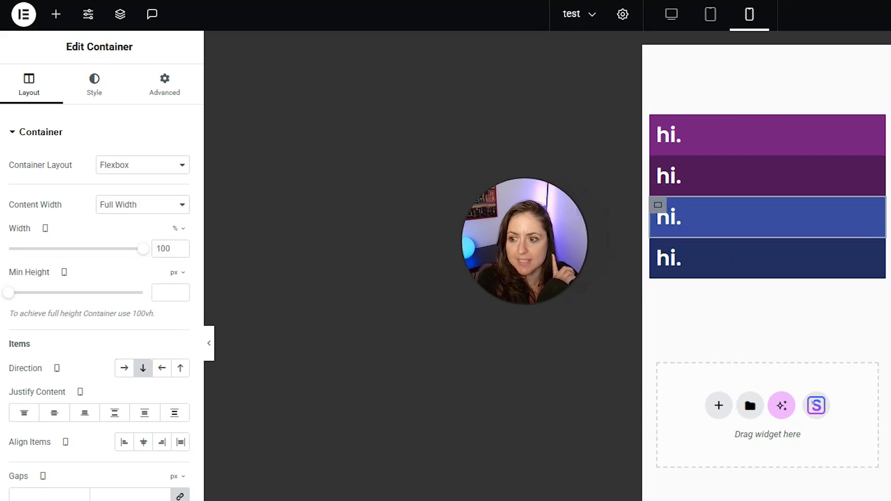
{"action": "left_click", "coordinate": [164, 95]}
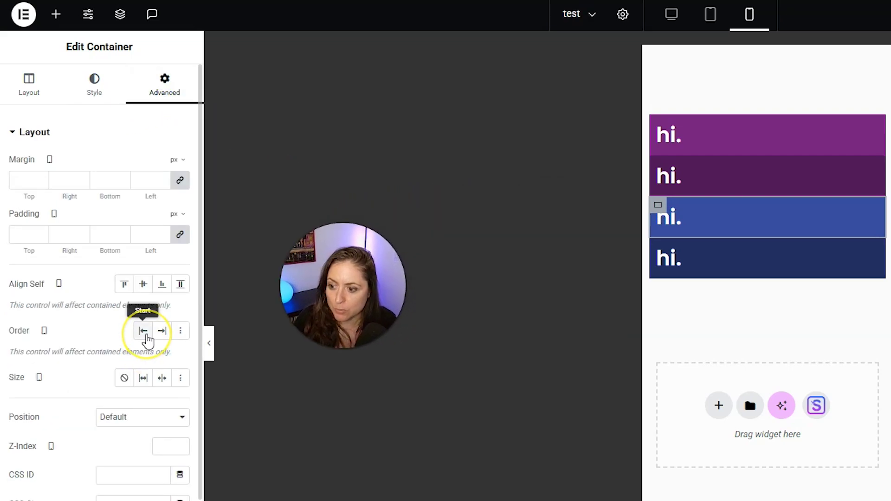
{"action": "left_click", "coordinate": [144, 331]}
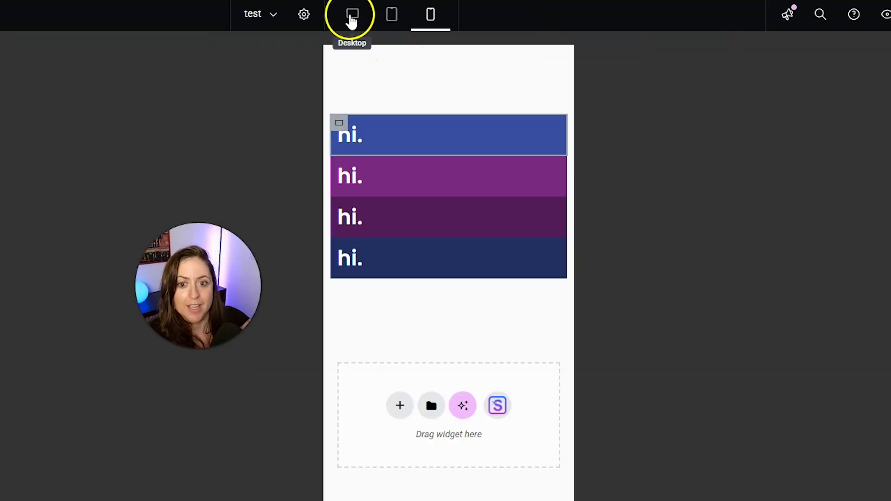
{"action": "left_click", "coordinate": [672, 14]}
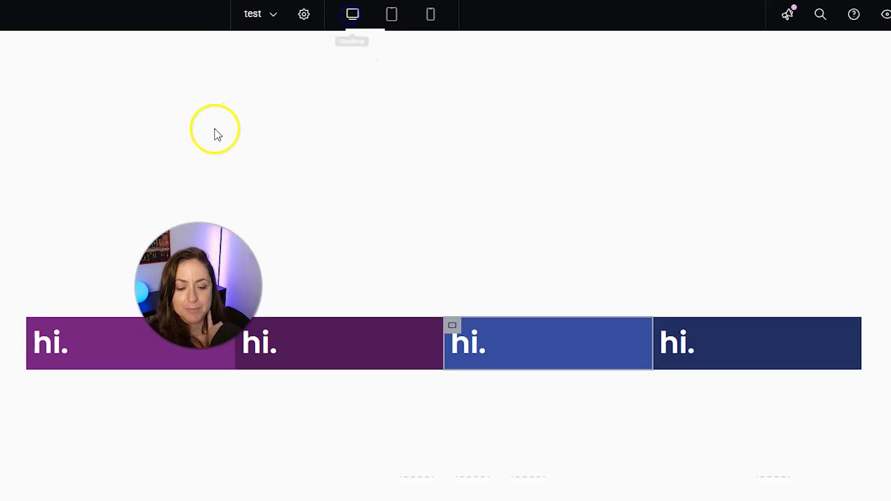
- Return to the mobile preview, where the blue box leads the stacked containers
{"action": "left_click", "coordinate": [426, 23]}
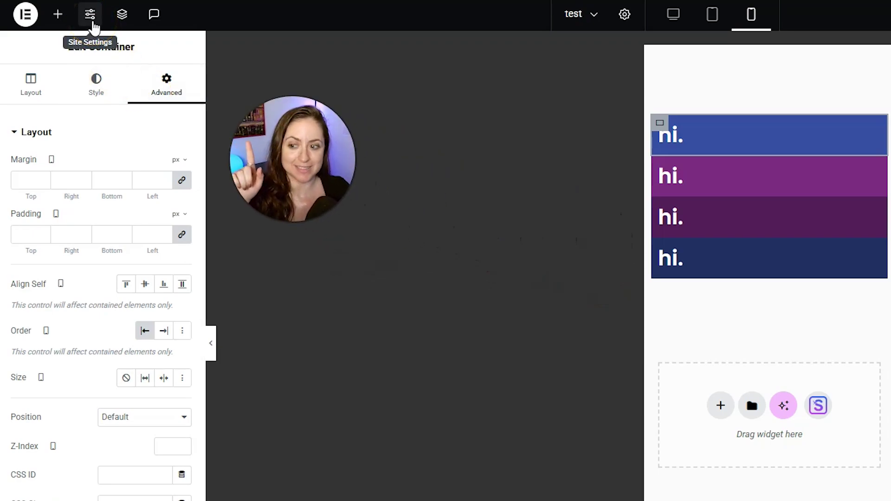
- Show the Site Settings Layout breakpoints: Mobile Portrait 767 px, Tablet Portrait 1024 px
{"action": "left_click", "coordinate": [93, 25]}
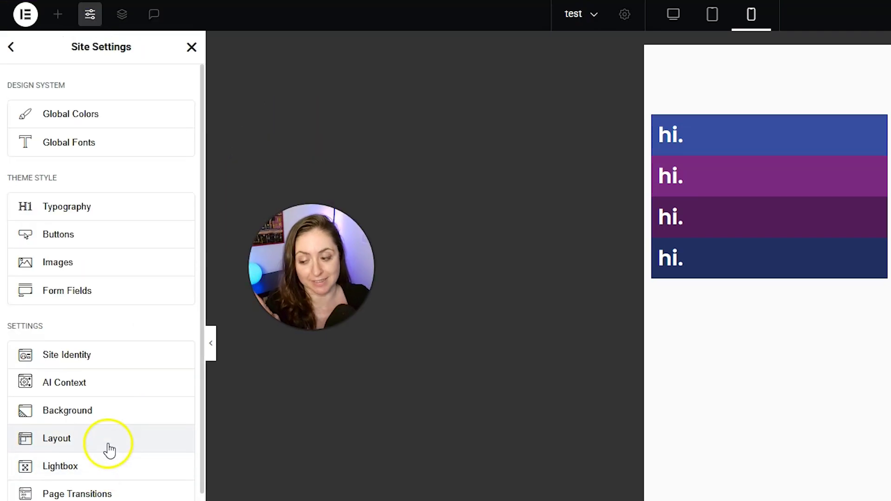
{"action": "left_click", "coordinate": [108, 446]}
{"action": "scroll", "coordinate": [137, 330], "scroll_direction": "down", "scroll_amount": 3}
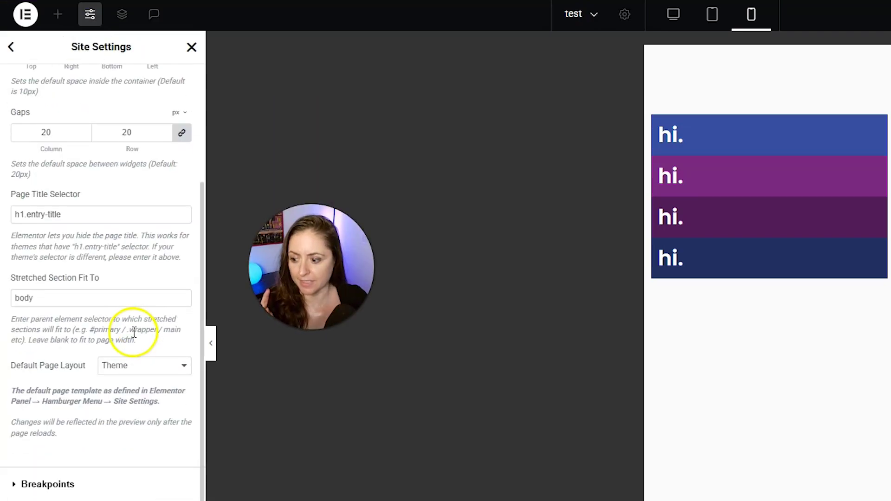
{"action": "left_click", "coordinate": [63, 484]}
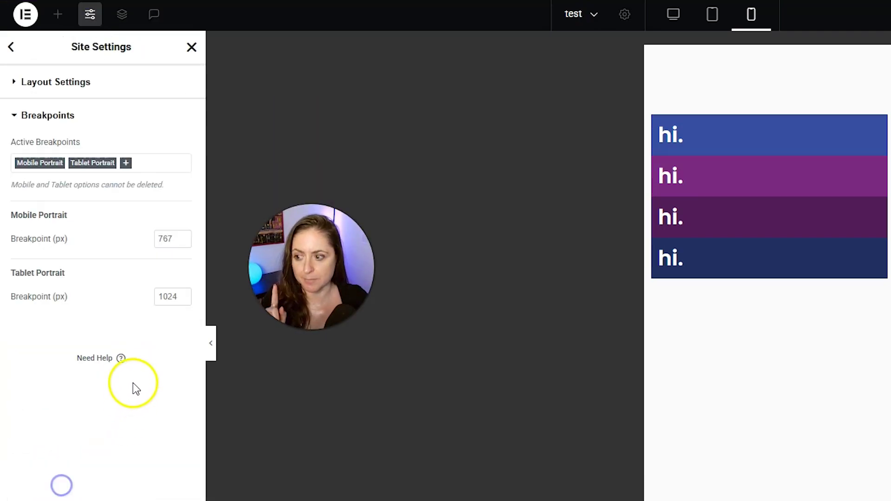